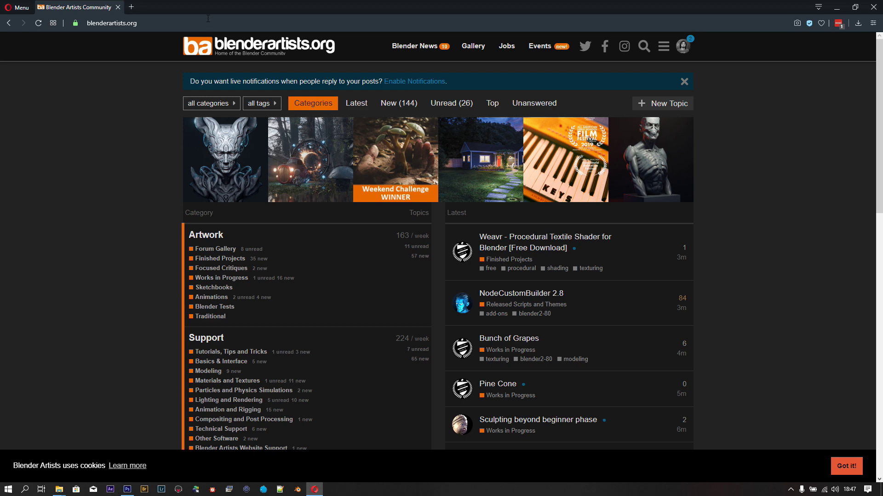
- Replace the forum address with hdrmaps.com, fixing the typo, and load the HDRMaps homepage
left_click(207, 19)
type("hdrmsp")
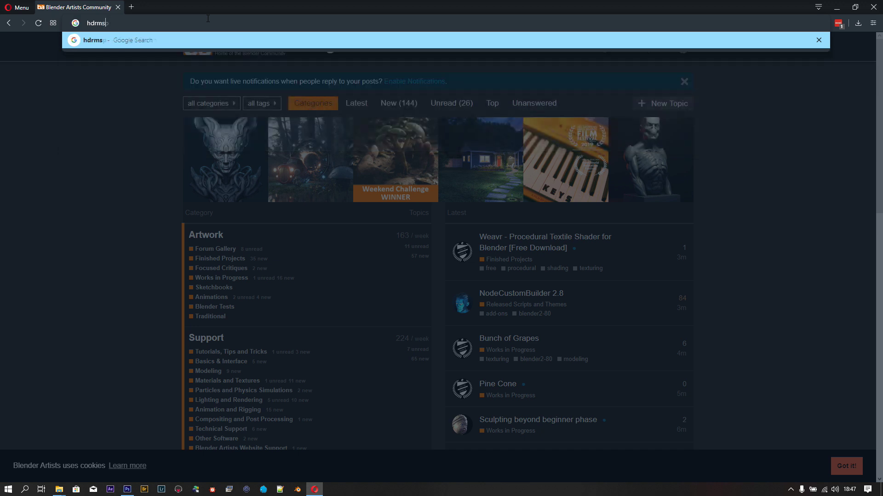
key("BackSpace")
key("BackSpace")
type("aps.com")
key("Return")
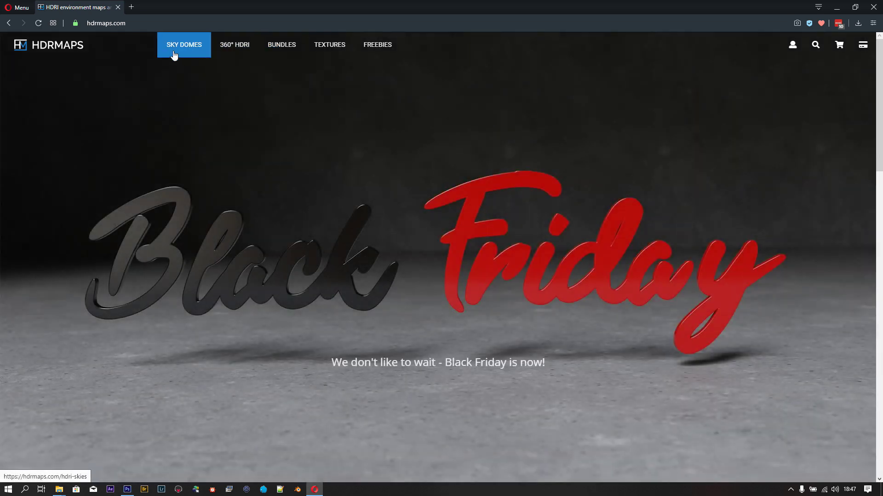
- Download the free 2K sample of View from Egg Mountain 8 from the 360° HDRI catalogue
mouse_move(234, 44)
left_click(222, 51)
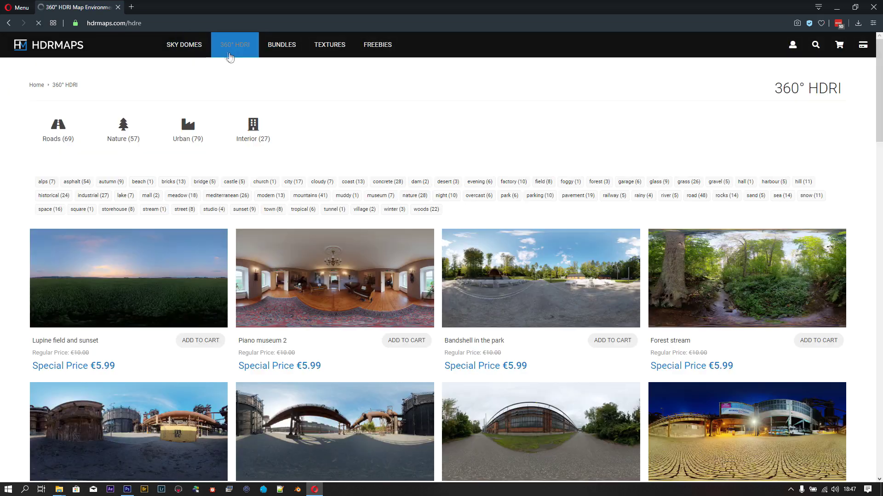
scroll(345, 173, "down", 3)
scroll(322, 245, "down", 5)
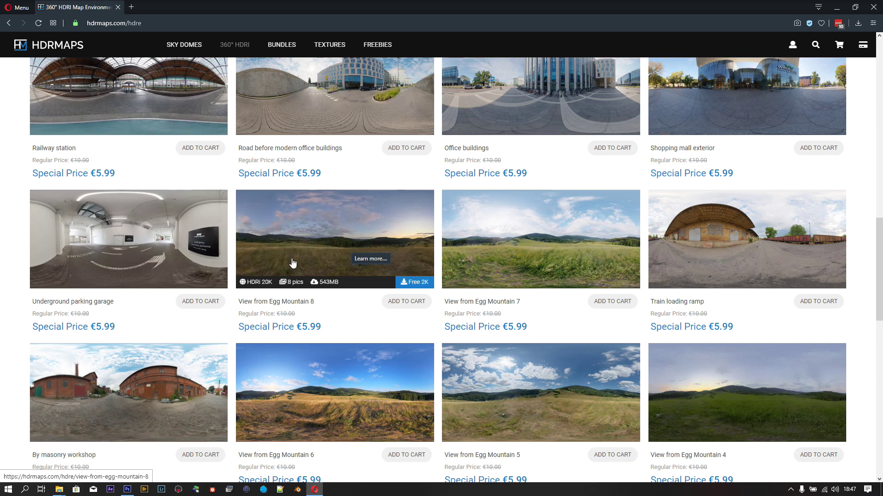
left_click(421, 286)
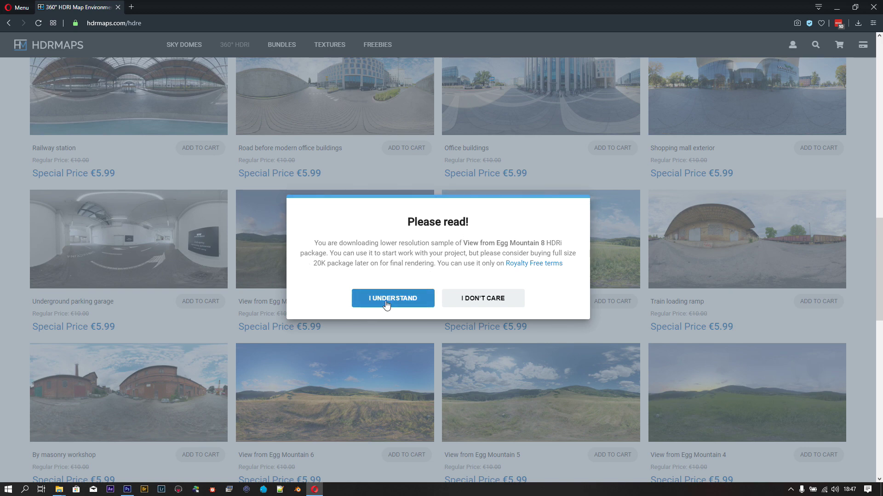
left_click(416, 292)
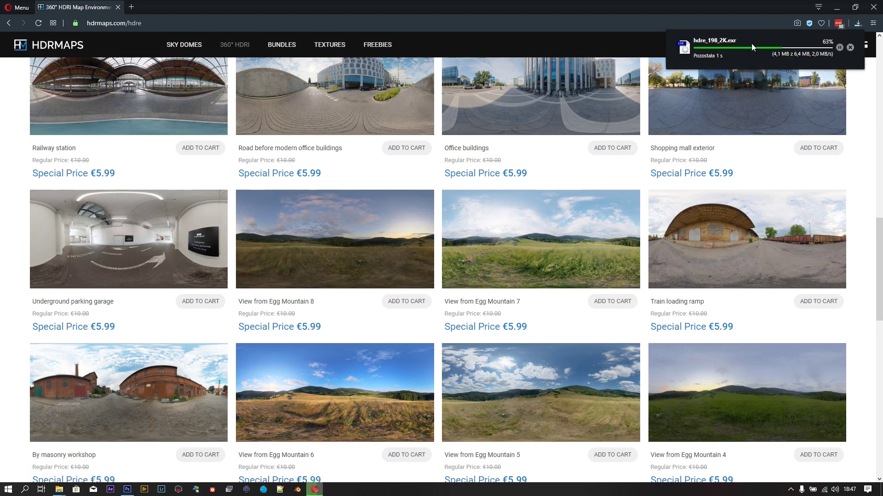
- Open the 2K EXR in Photoshop, confirm 2048 × 1024 pixels, then return to HDRMaps Freebies
left_click(750, 46)
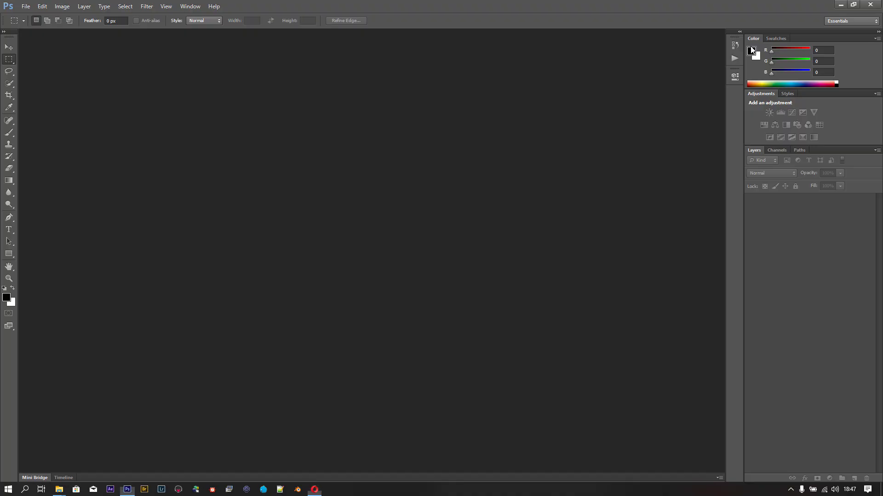
left_click(476, 165)
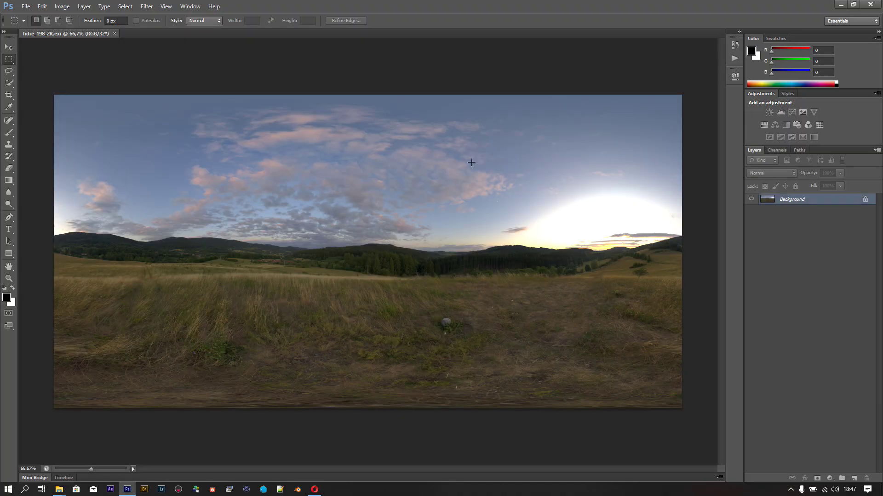
left_click(66, 8)
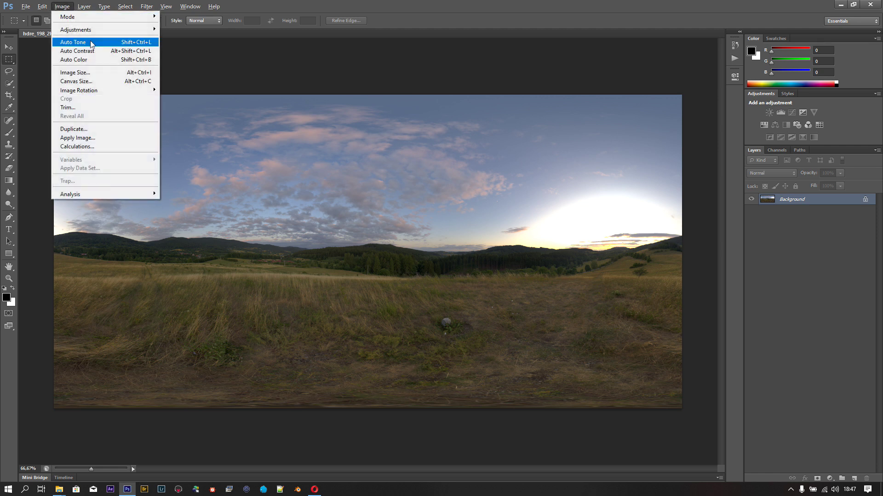
left_click(97, 73)
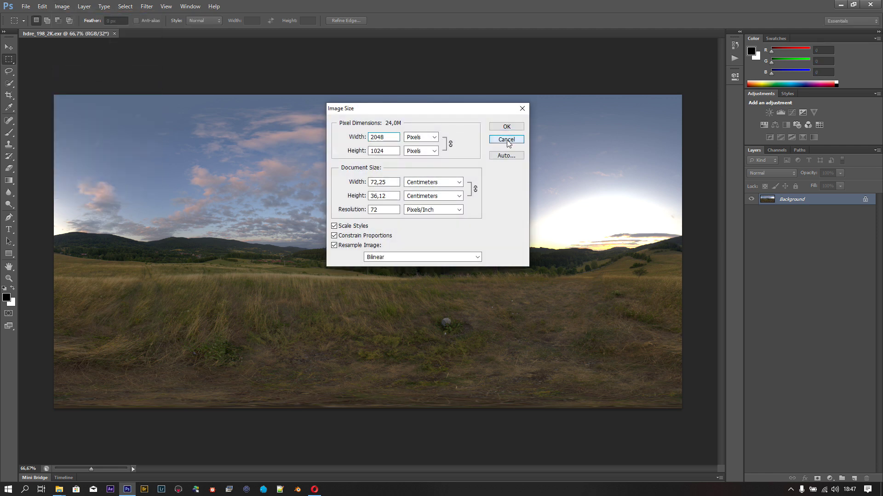
left_click(508, 140)
key("alt+Tab")
scroll(496, 166, "down", 5)
left_click(379, 45)
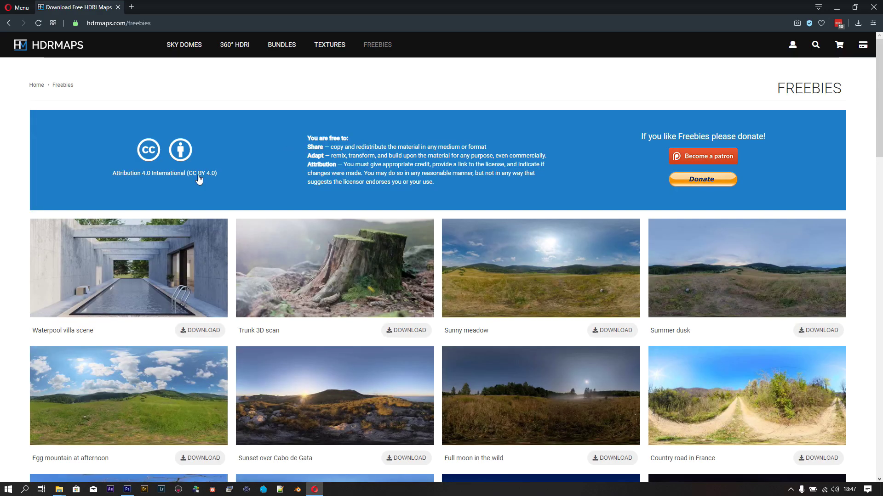
scroll(211, 175, "down", 2)
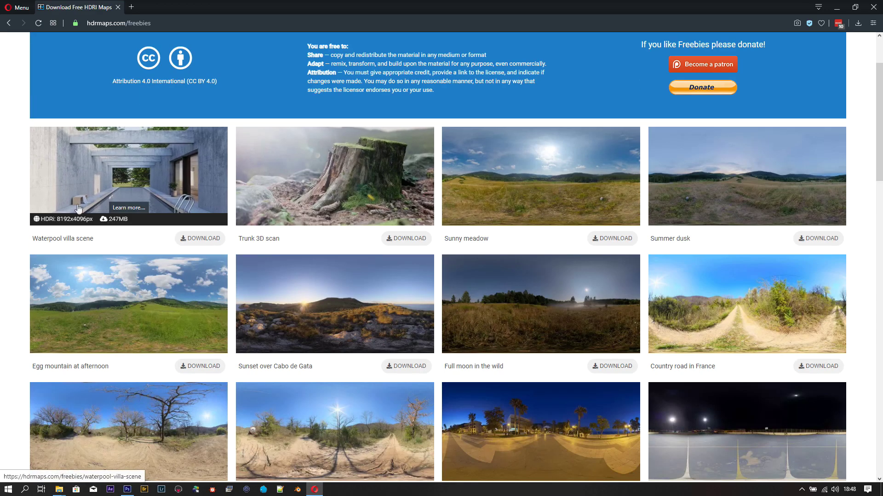
scroll(601, 193, "up", 1)
scroll(601, 192, "down", 2)
scroll(404, 282, "down", 3)
scroll(405, 281, "up", 2)
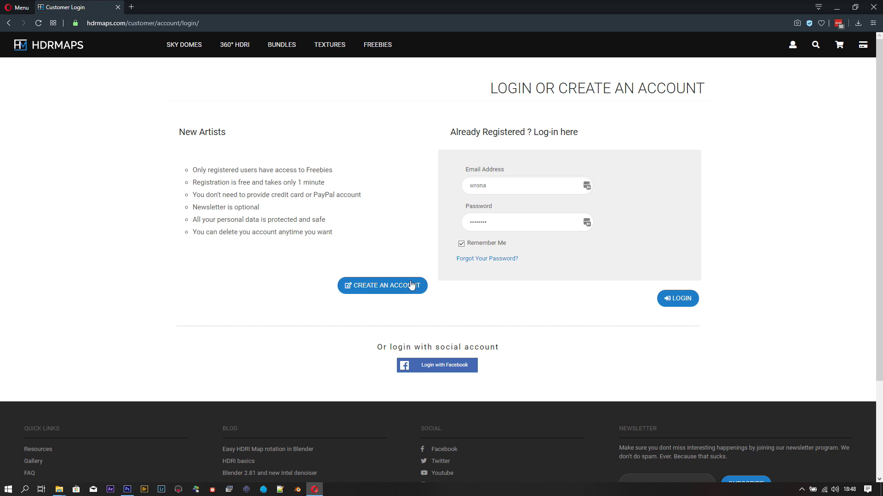
- Log in and download the 10K freebie 097_hdrmaps_com_free.exr, accepting the notice
left_click(452, 371)
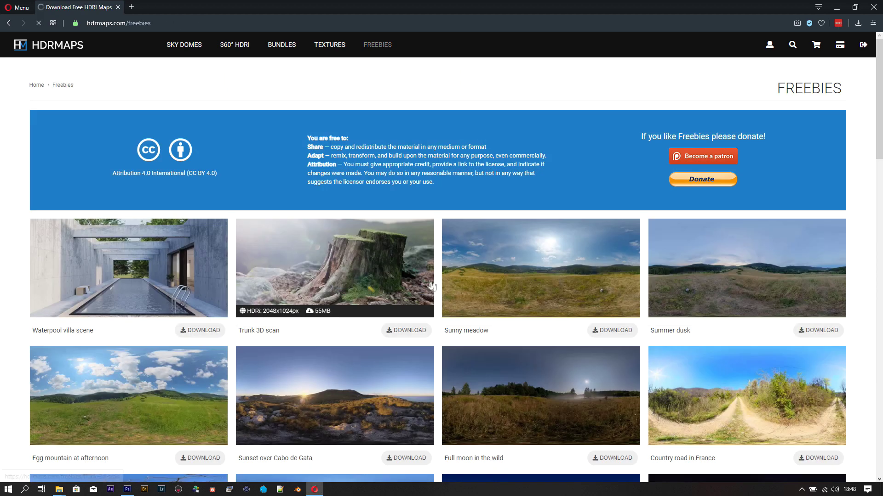
scroll(442, 276, "down", 2)
left_click(611, 192)
left_click(393, 308)
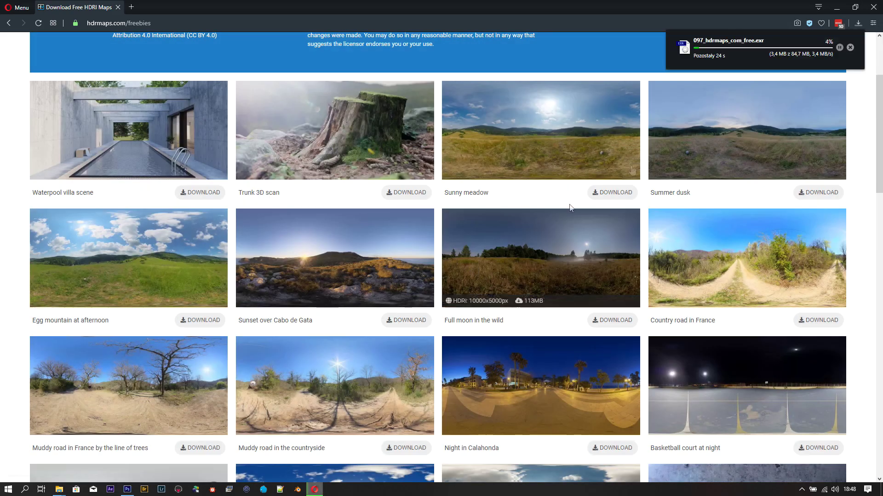
scroll(686, 151, "up", 2)
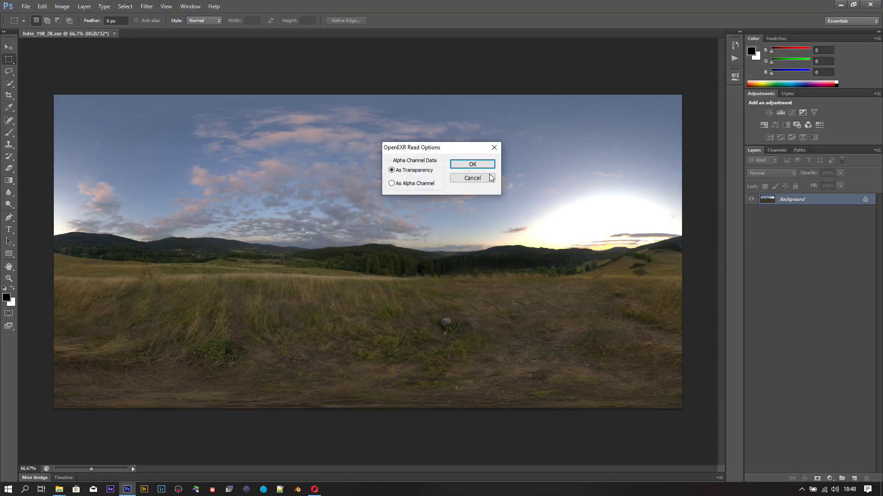
- Open 097_hdrmaps_com_free.exr in Photoshop, confirm 10000 × 5000 pixels, and return to Opera
left_click(454, 164)
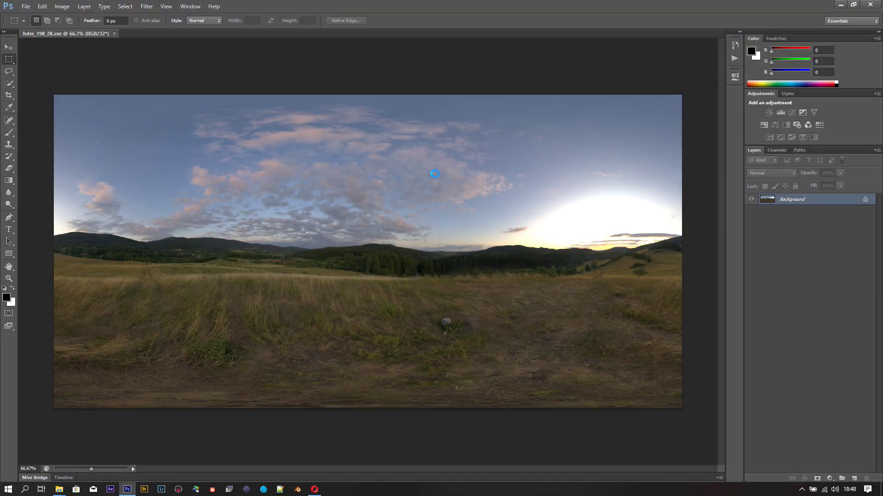
key("ctrl+alt+i")
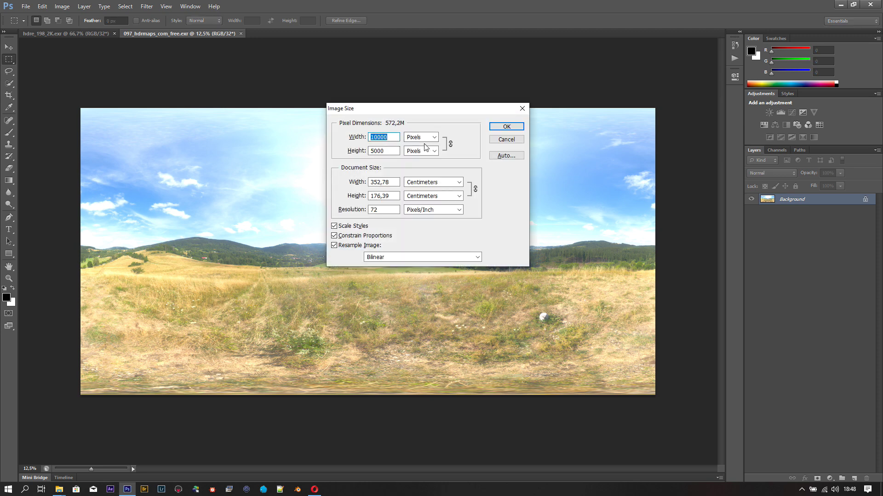
left_click(507, 127)
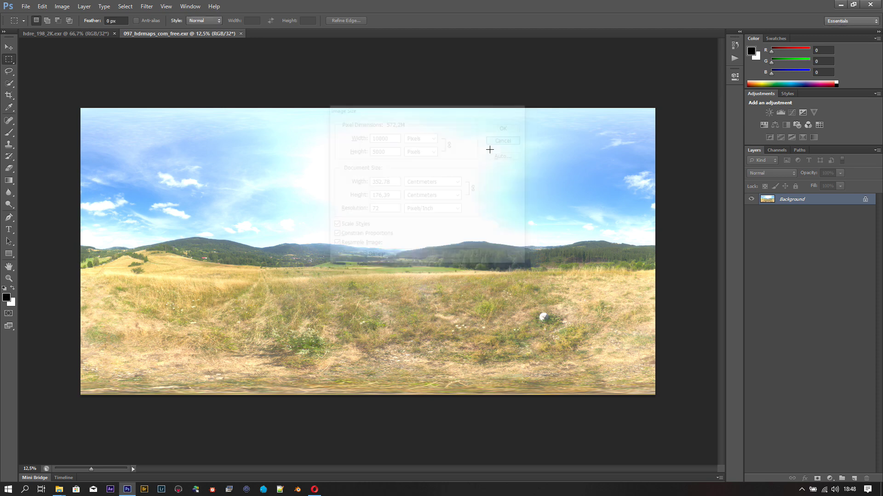
left_click(314, 490)
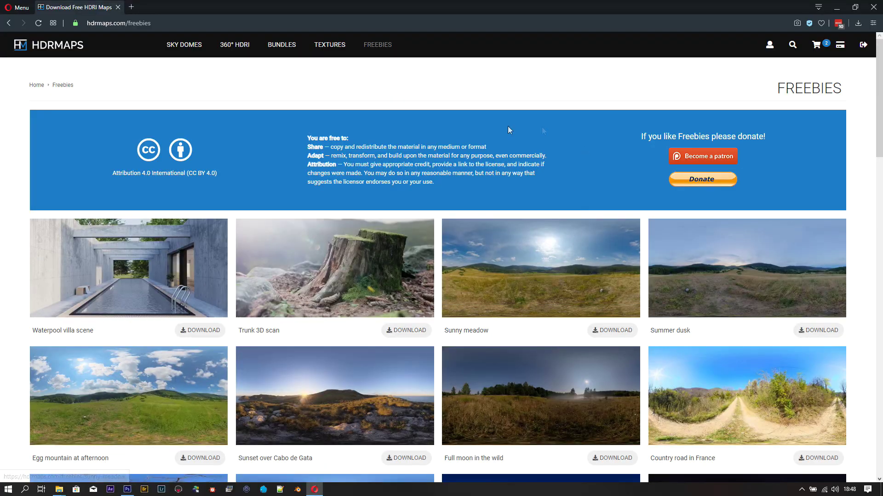